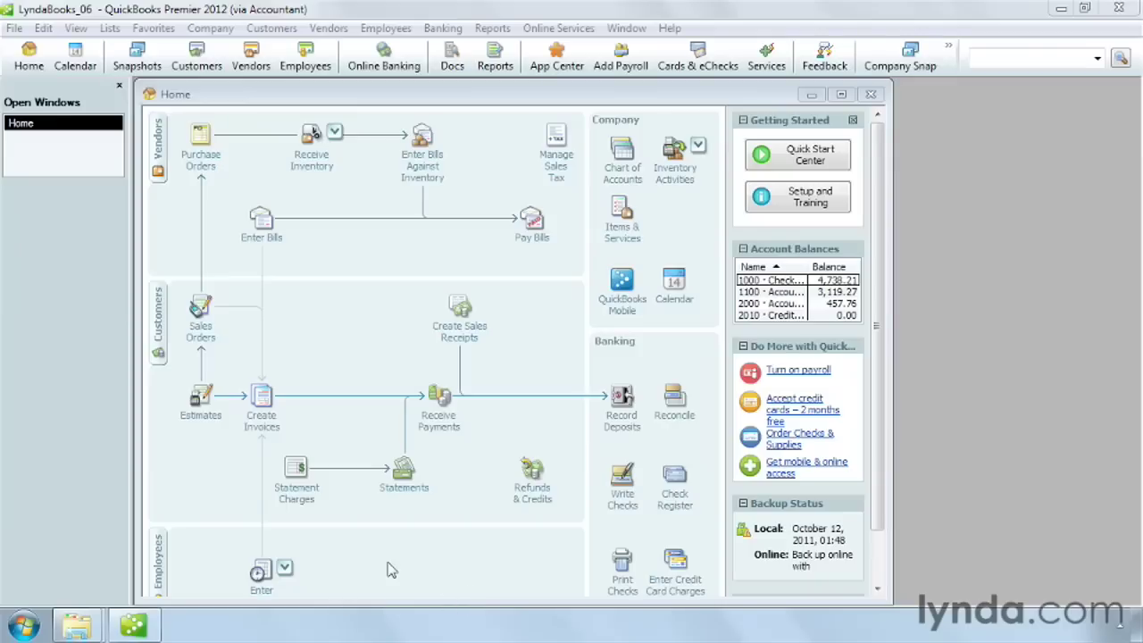
Start a new single-activity time entry from the Home page's Enter Time options
click(878, 590)
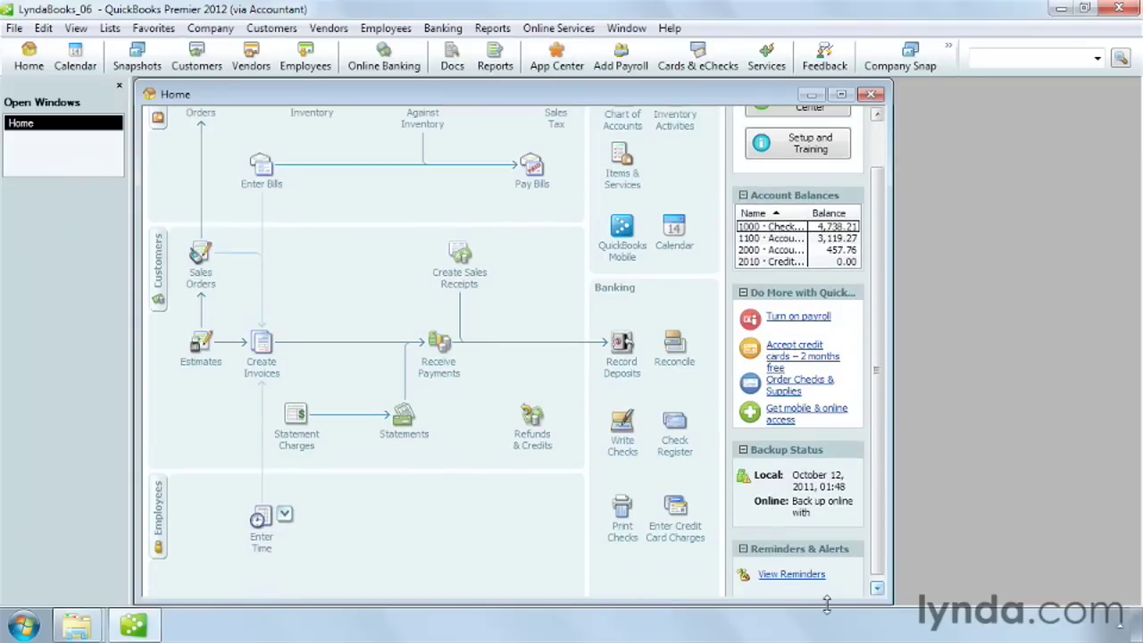
click(265, 539)
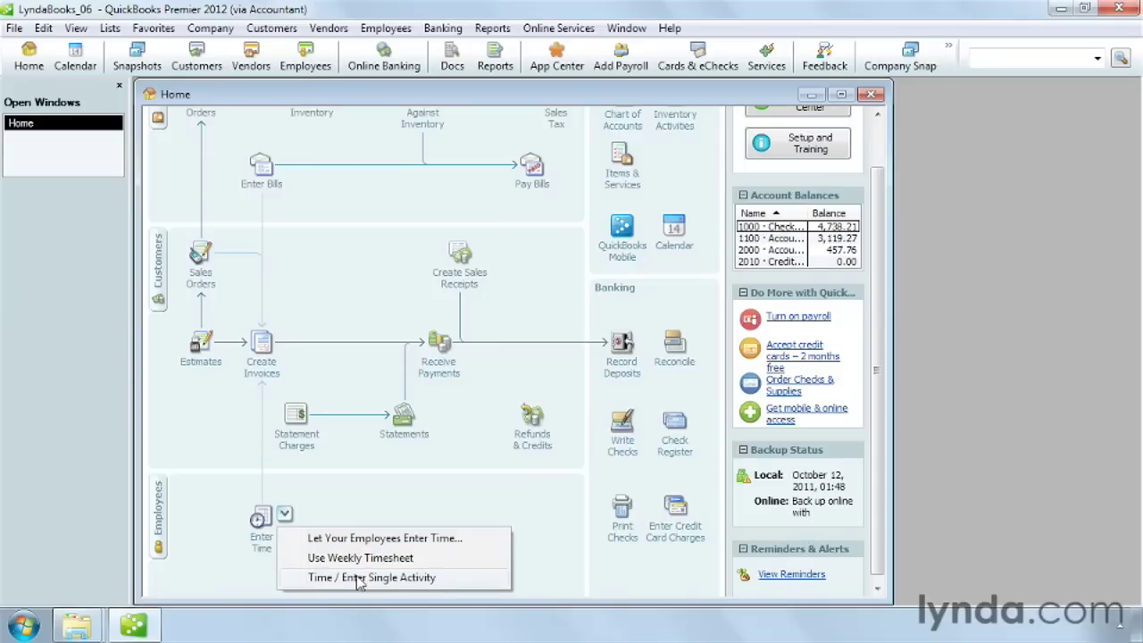
click(357, 578)
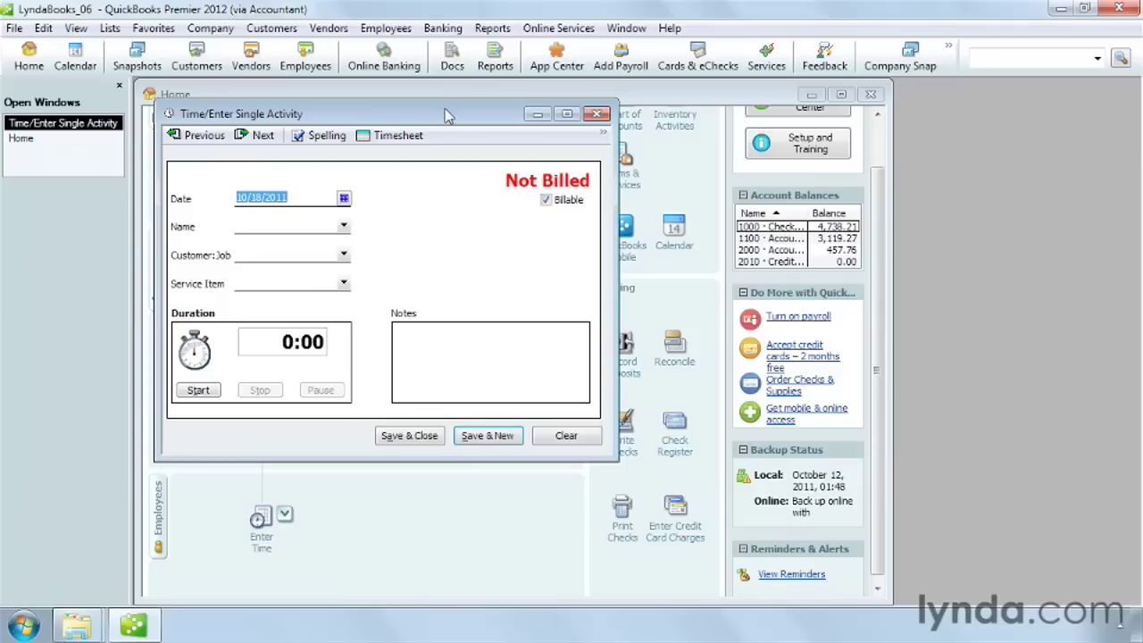
Change the time entry's date to 10/15/2011 after trying the calendar picker
click(344, 198)
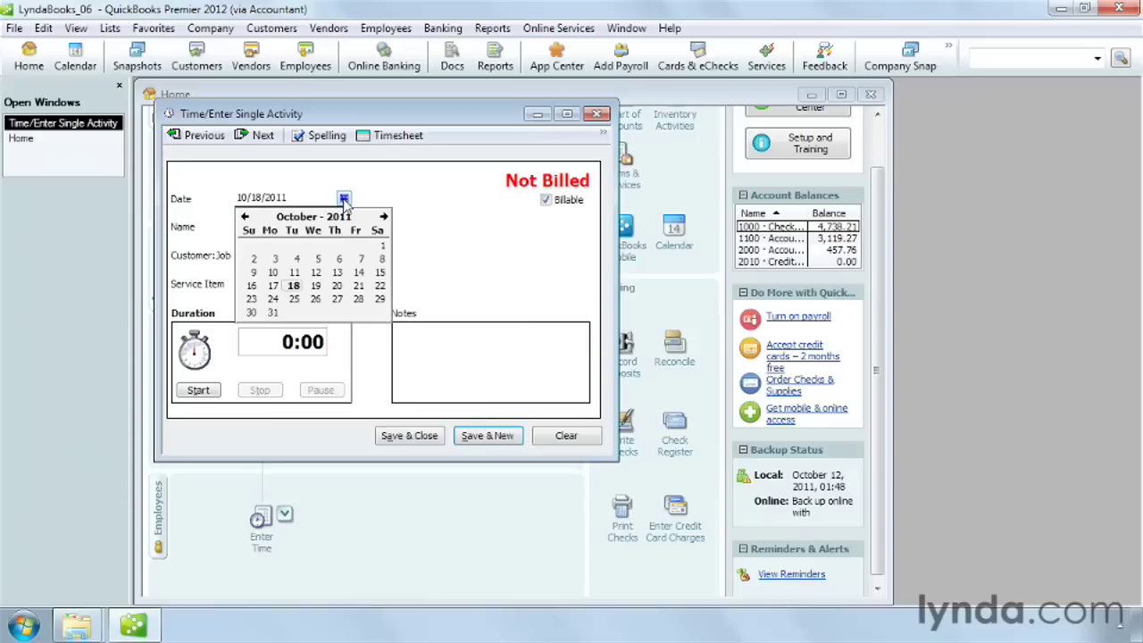
click(296, 258)
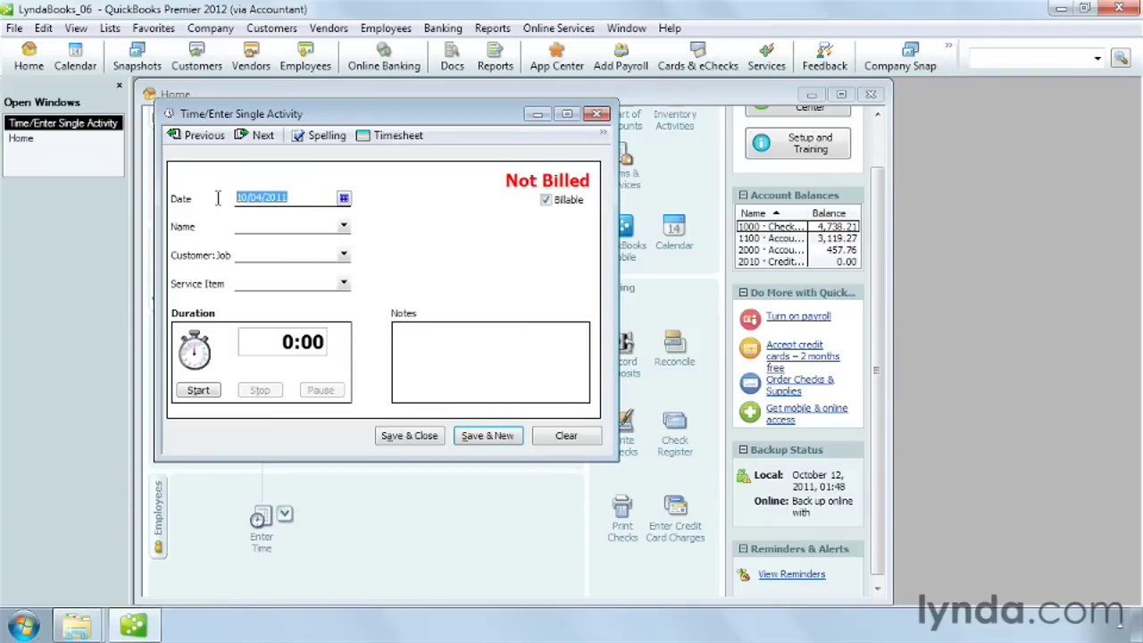
text(10/)
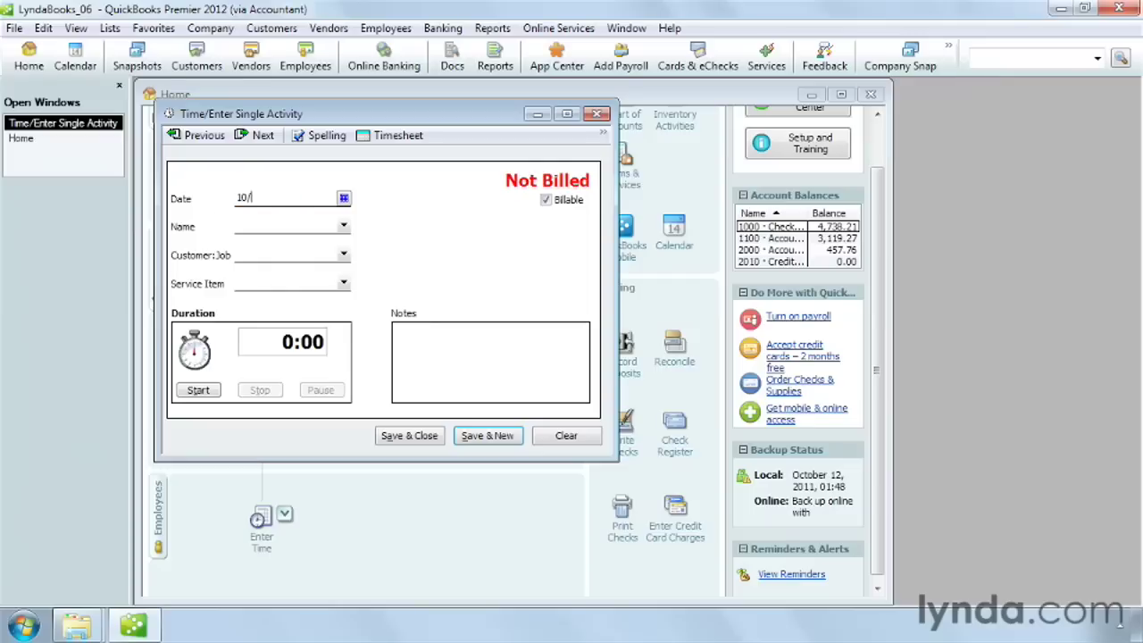
text(15/2011)
click(344, 227)
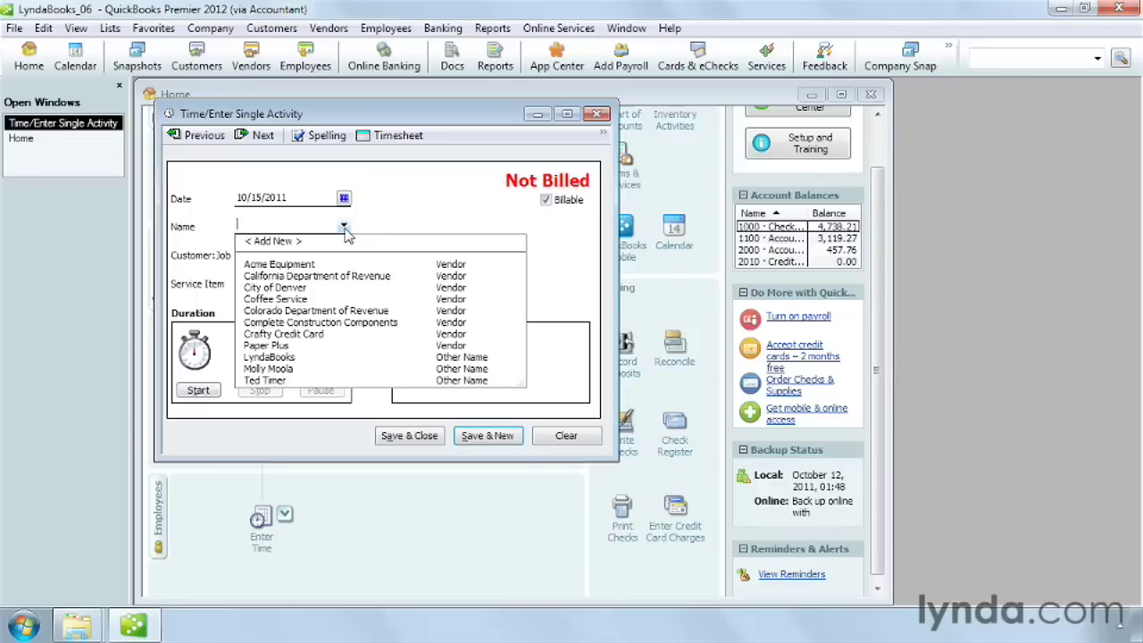
Fill in the employee, customer Water Way Homes and service item Construction:Carpentry
click(268, 380)
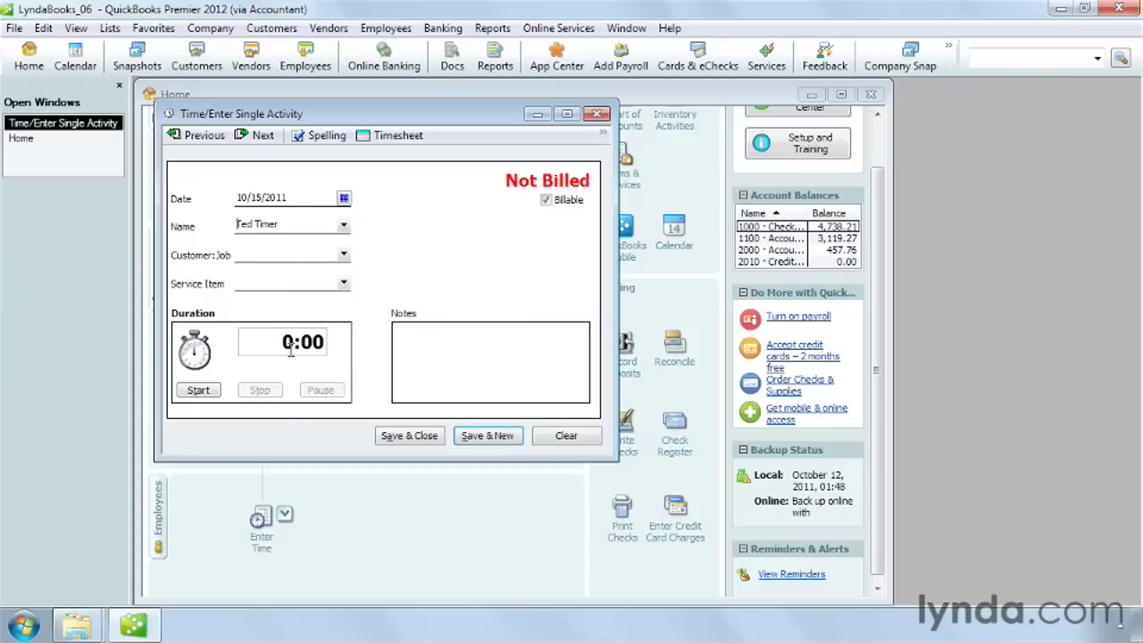
click(345, 255)
click(286, 338)
click(344, 284)
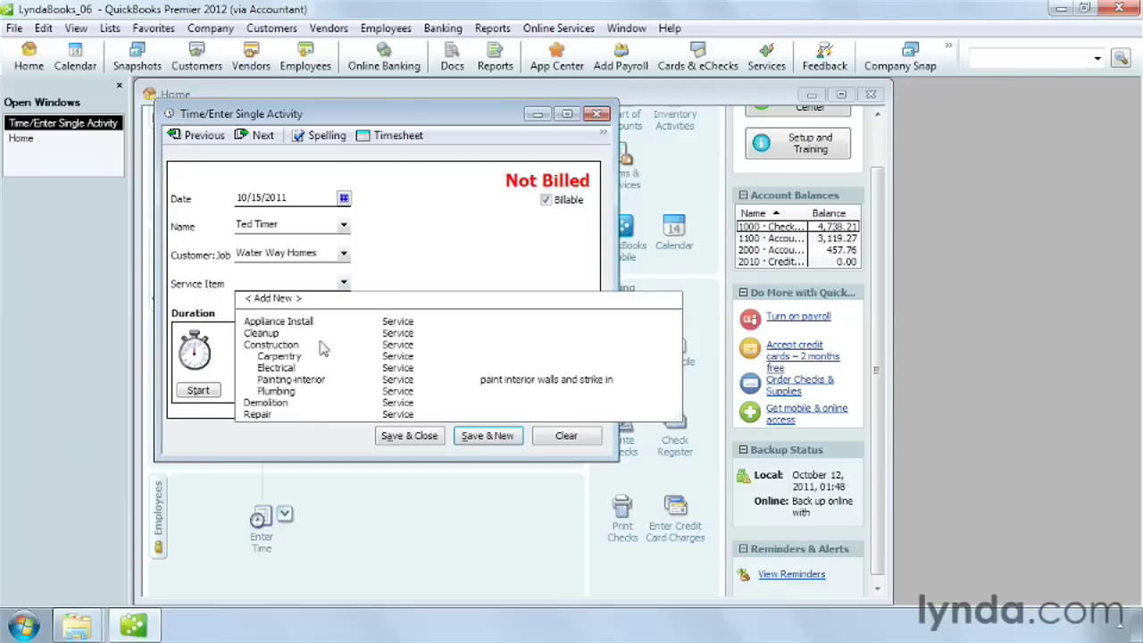
click(288, 359)
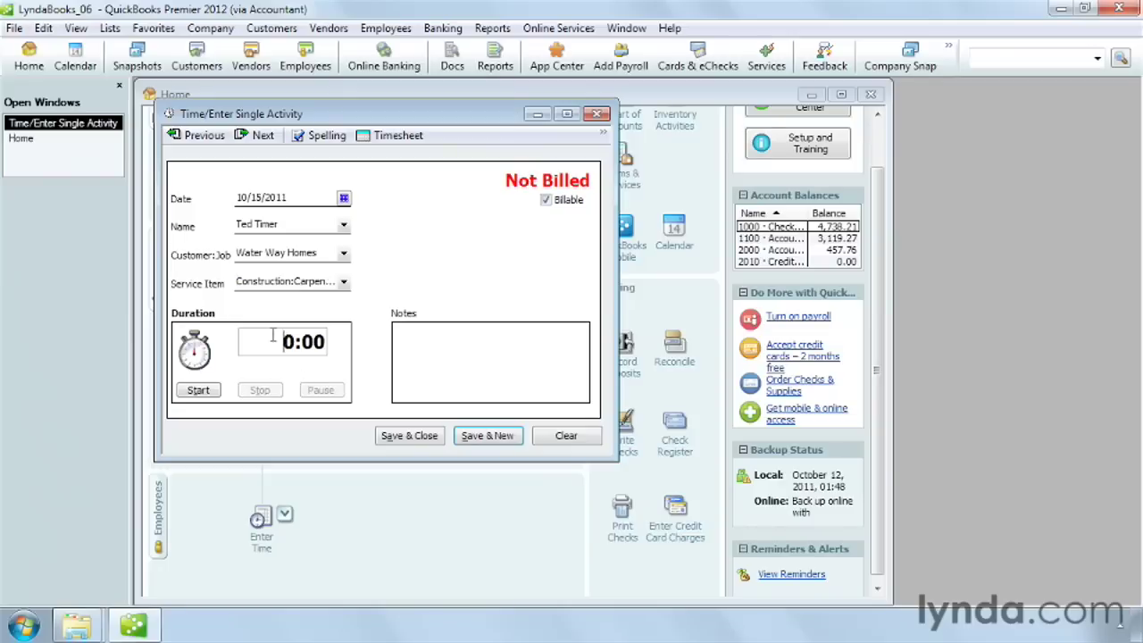
Enter a 4:30 duration, then retype it as 4.5 so it converts to 4:30
drag(274, 342, 330, 345)
text(4:30)
drag(278, 339, 357, 341)
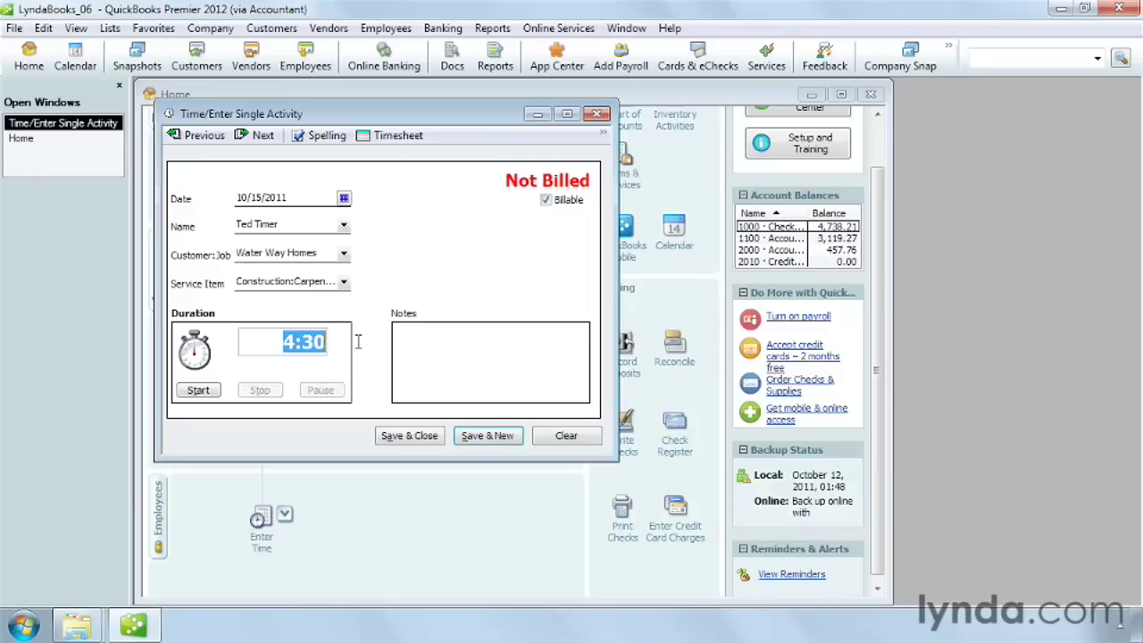
text(4.5)
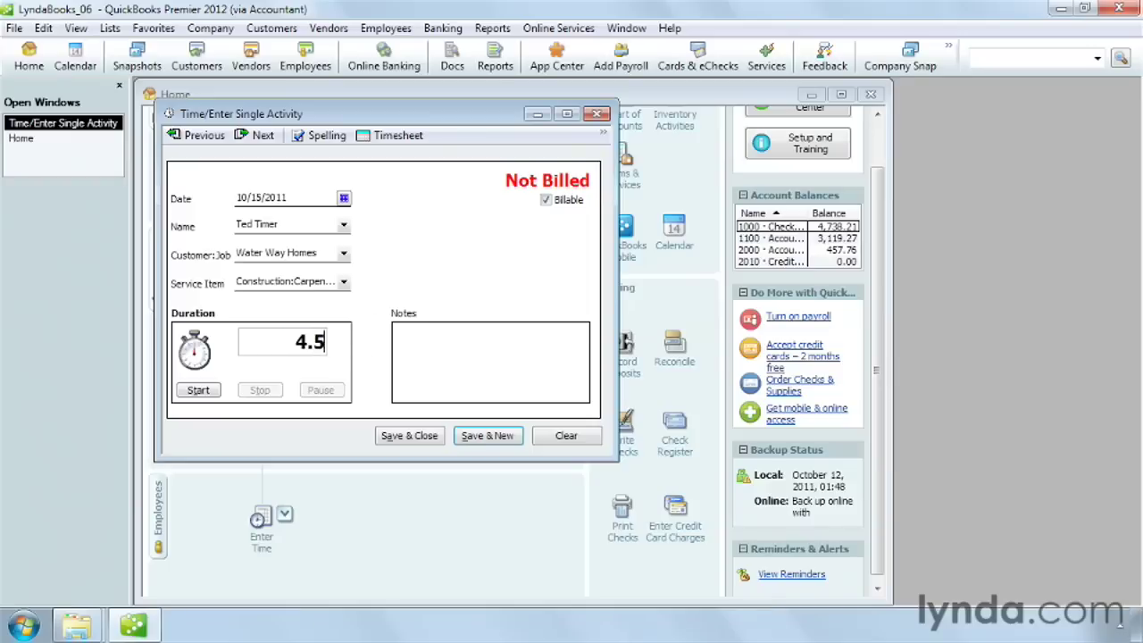
click(420, 329)
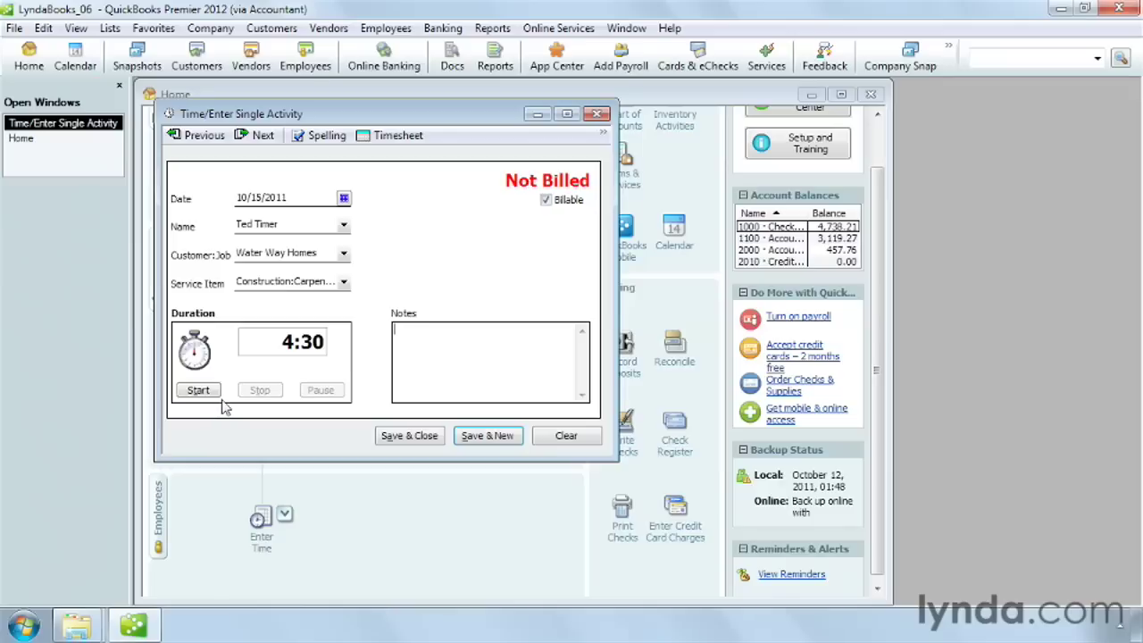
Redate the entry to October 18 and briefly run the stopwatch: start, pause, resume, stop
click(344, 198)
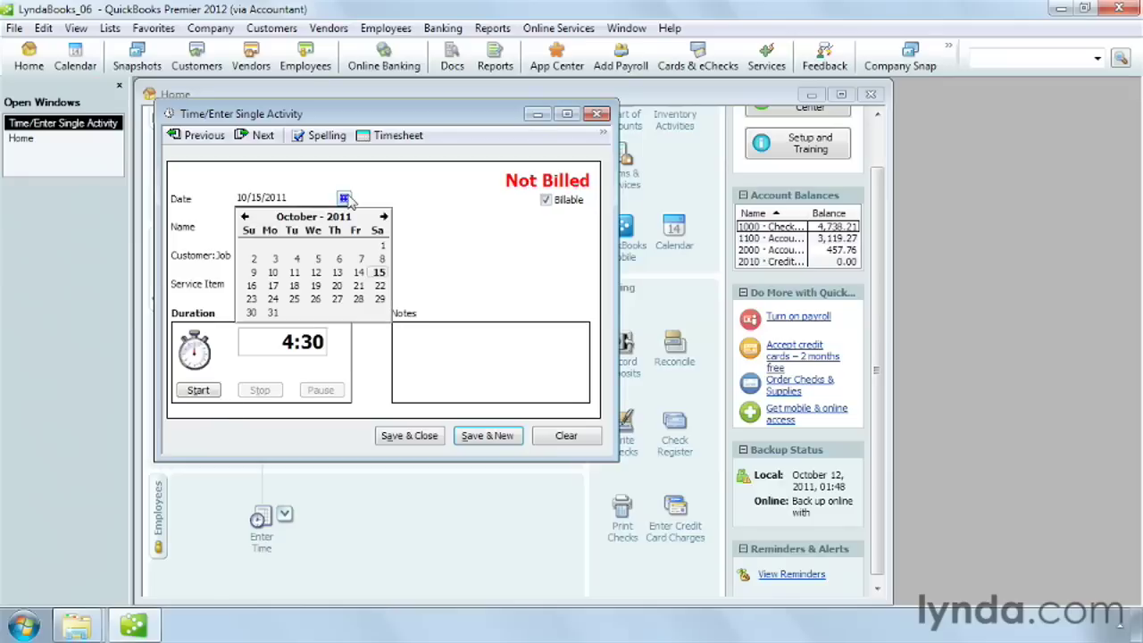
click(295, 286)
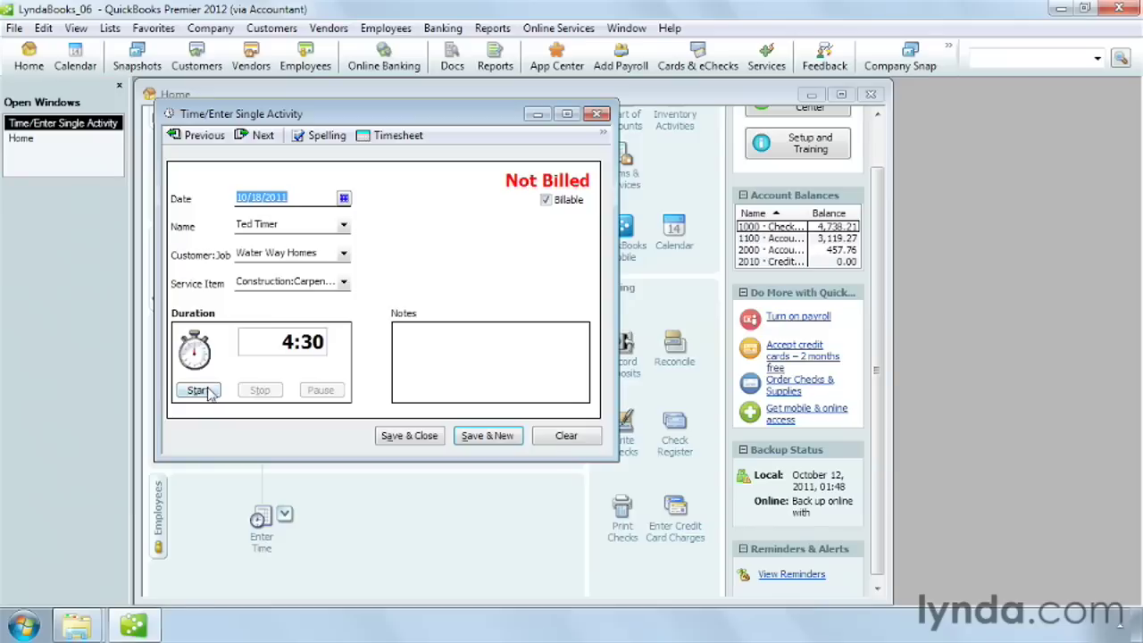
click(205, 393)
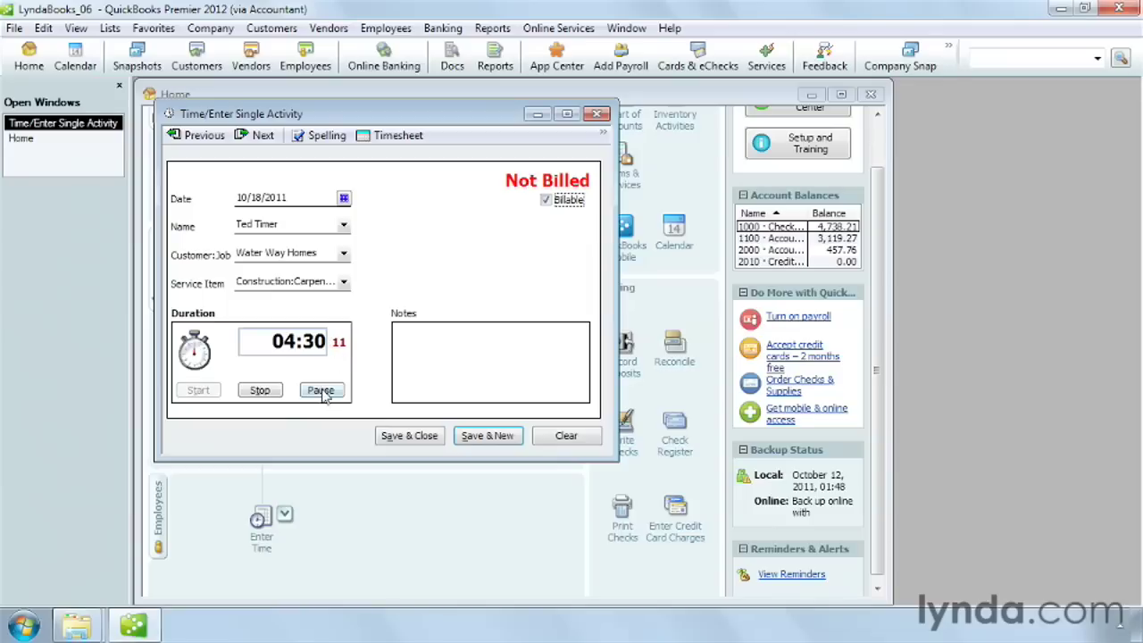
click(322, 392)
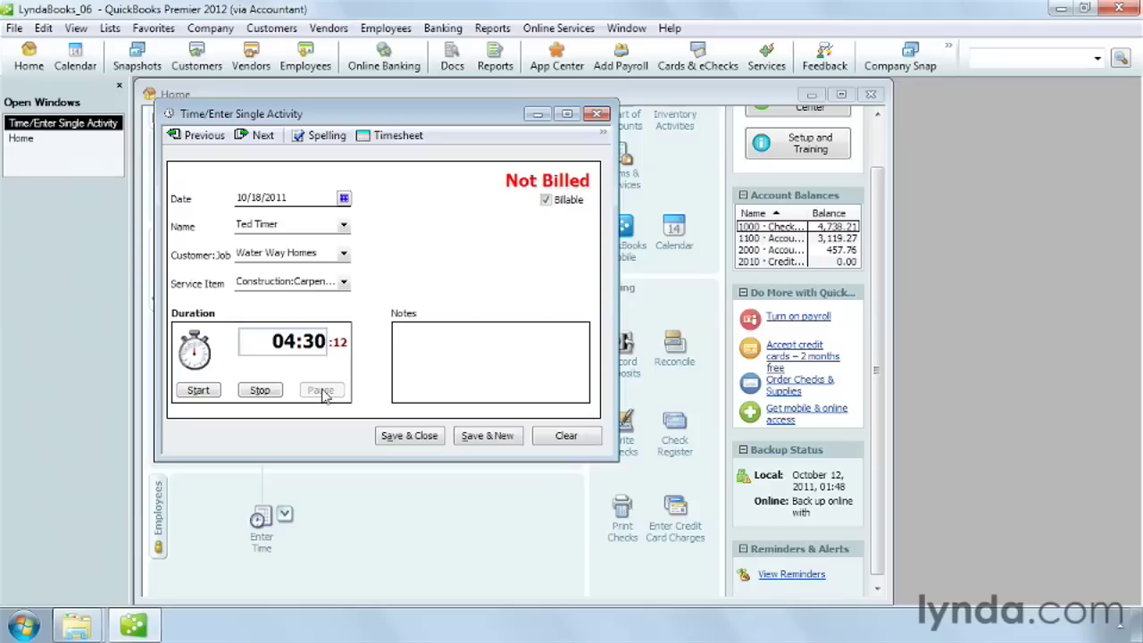
click(200, 392)
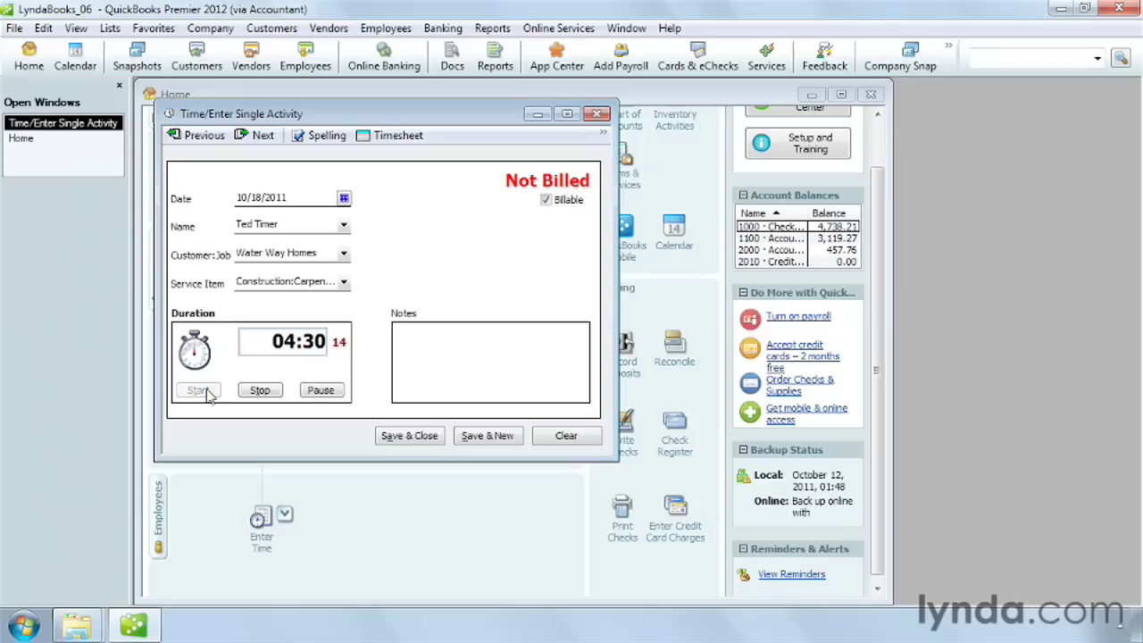
click(259, 393)
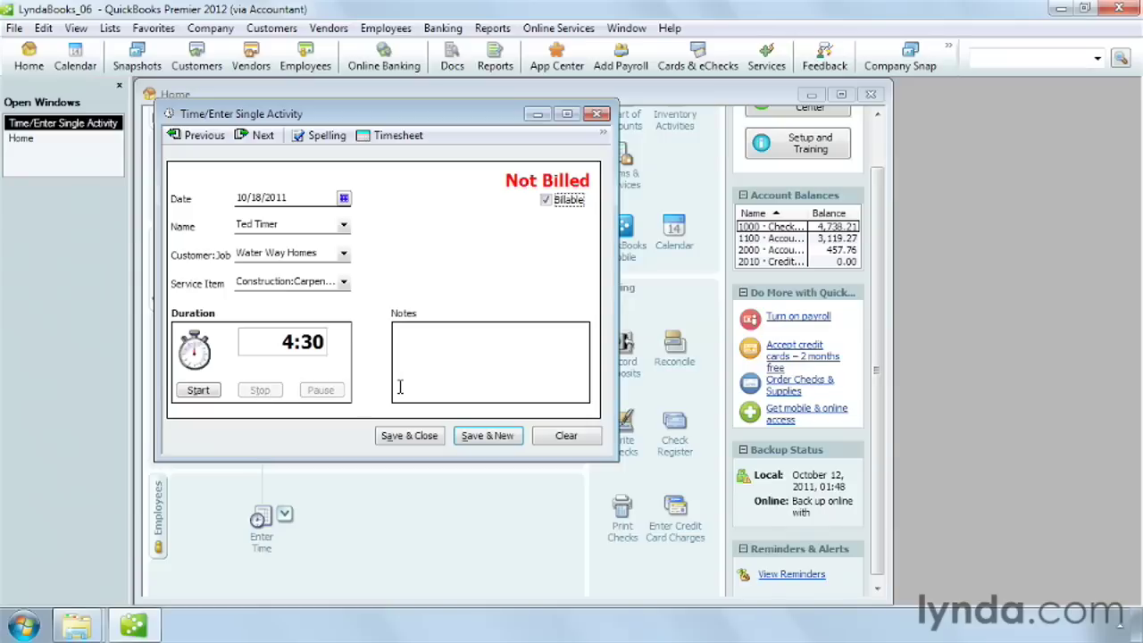
Save the single-activity entry and open an empty Weekly Timesheet for Oct 17–23, 2011
click(408, 437)
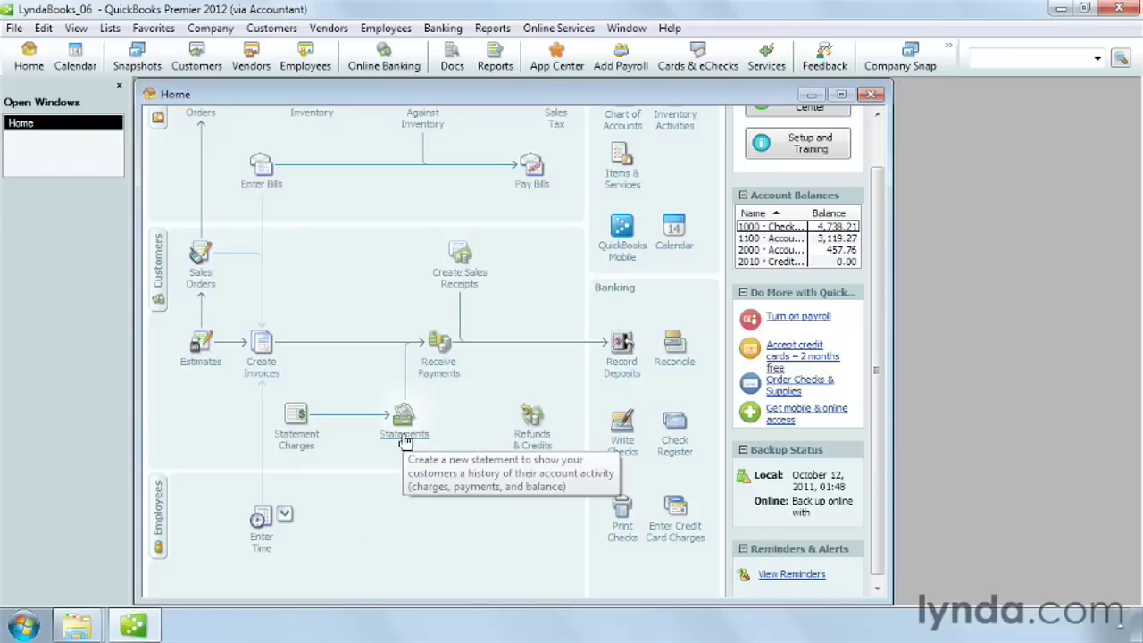
click(284, 515)
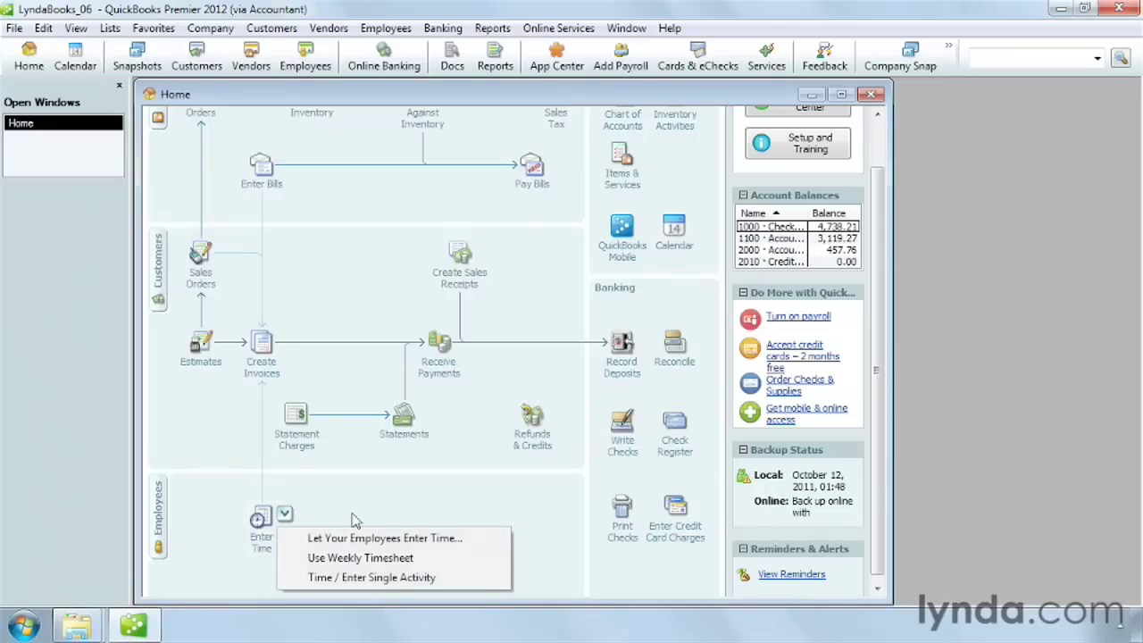
click(355, 561)
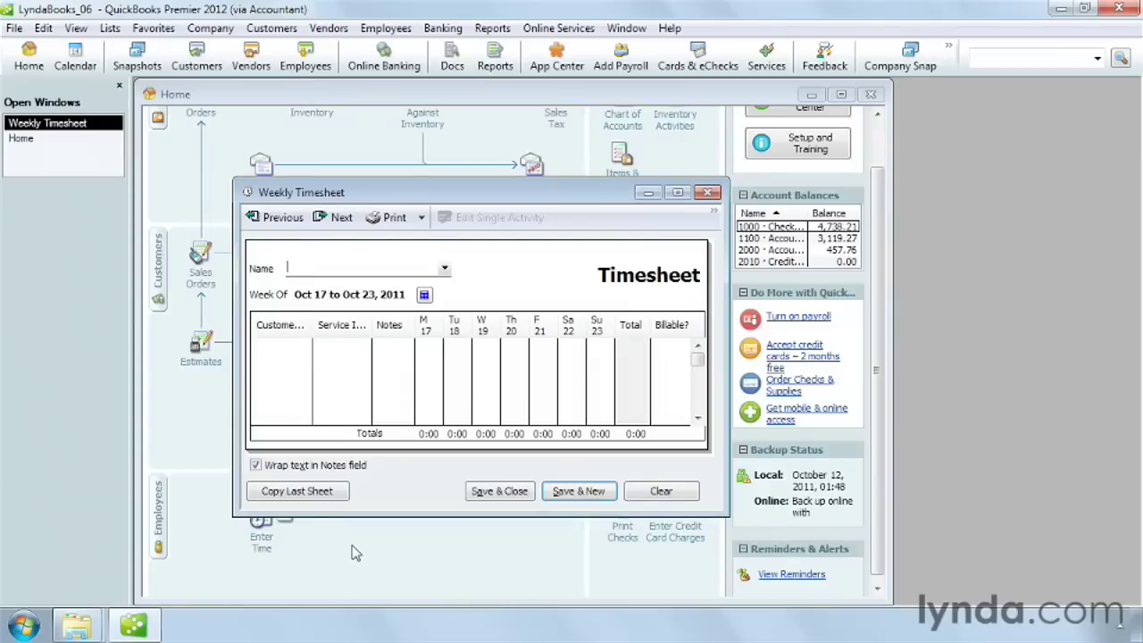
Select the employee for the timesheet, after trying and cancelling Multiple names (Non-Payroll)
click(443, 270)
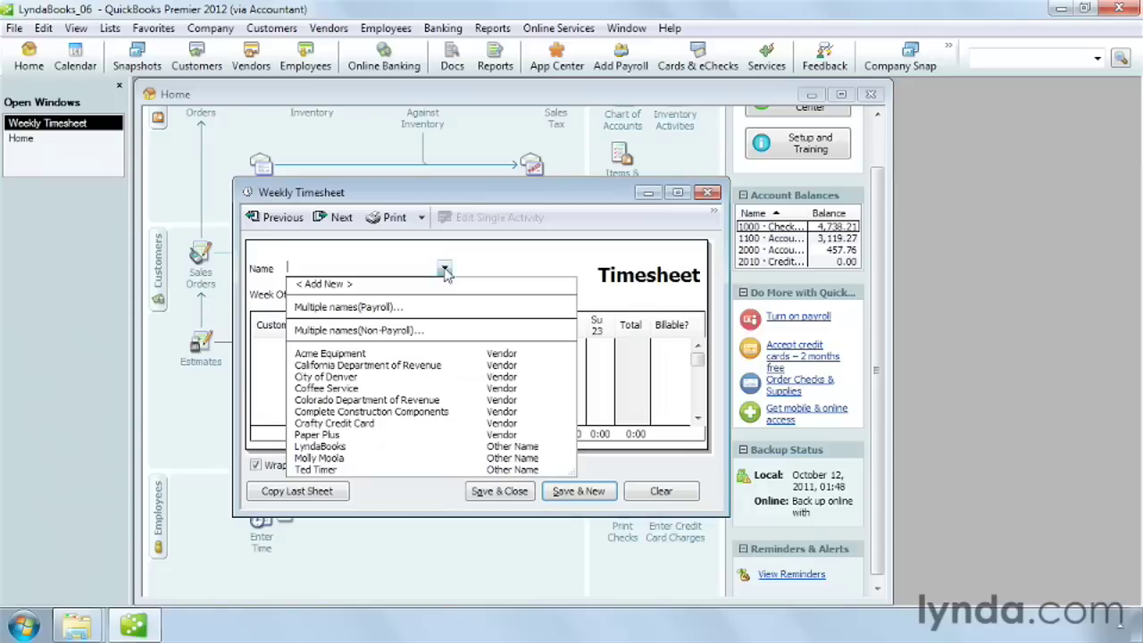
click(329, 470)
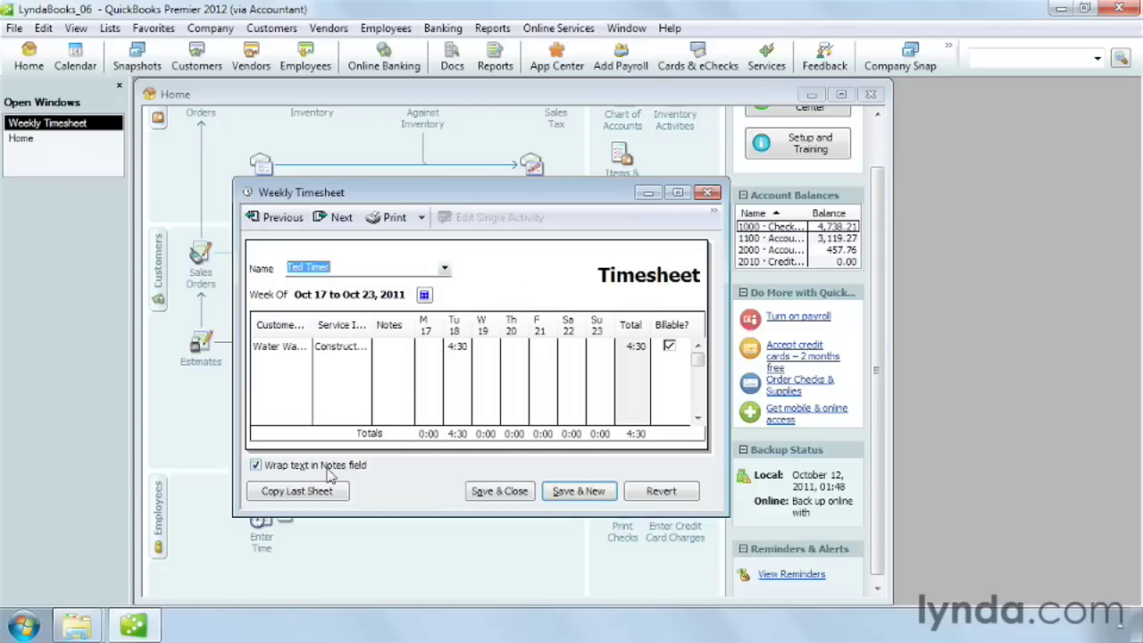
click(444, 269)
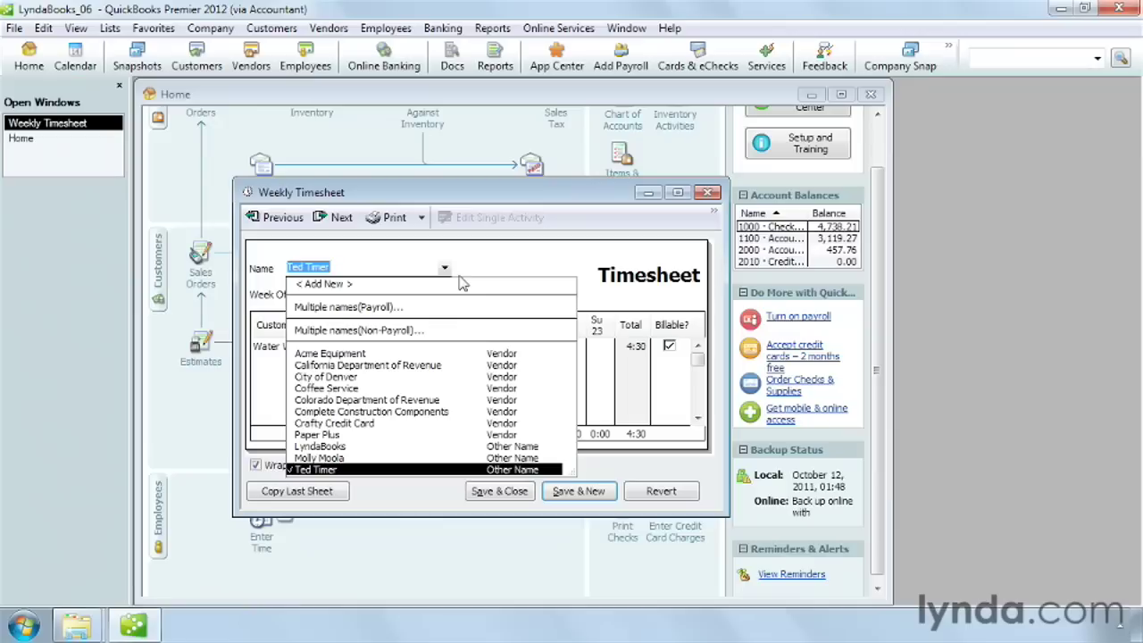
click(357, 330)
drag(797, 323, 456, 302)
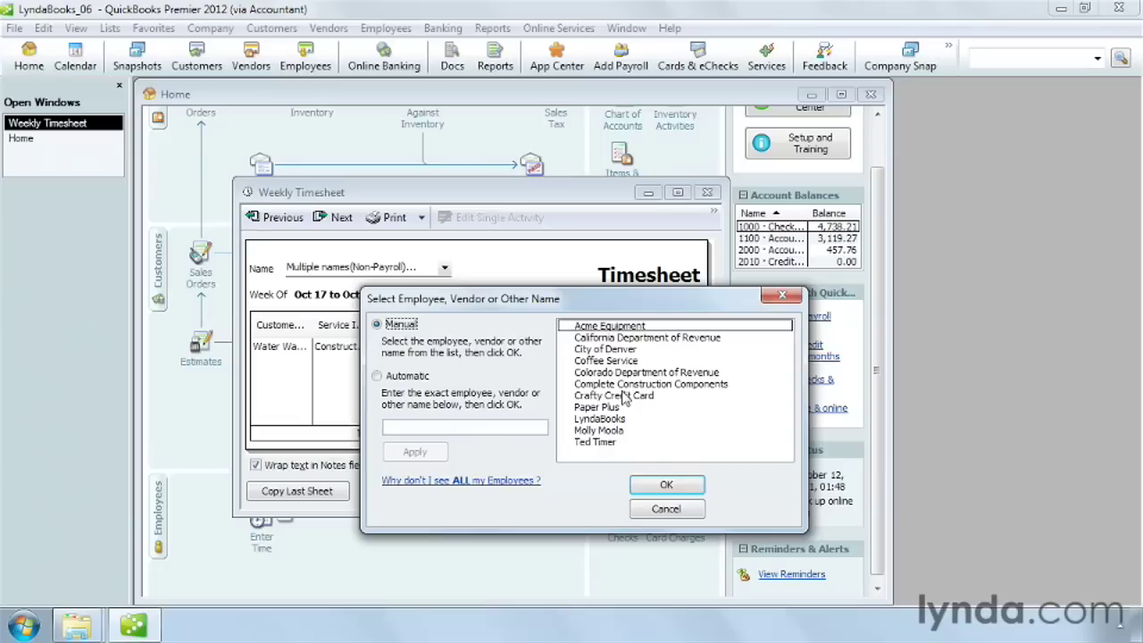
click(665, 509)
click(445, 268)
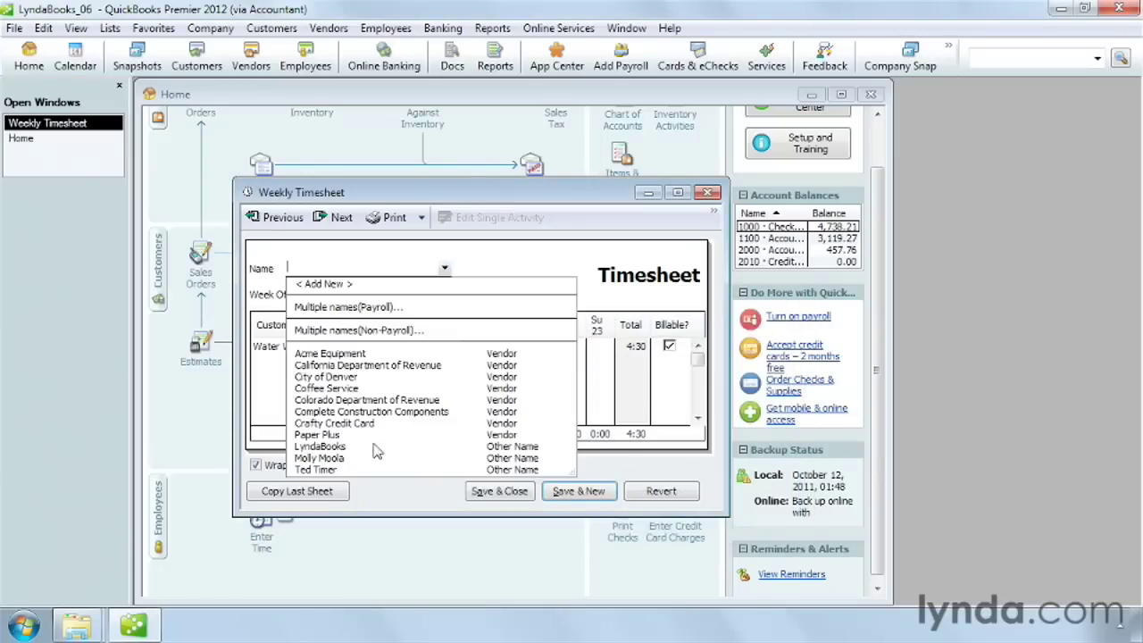
click(330, 469)
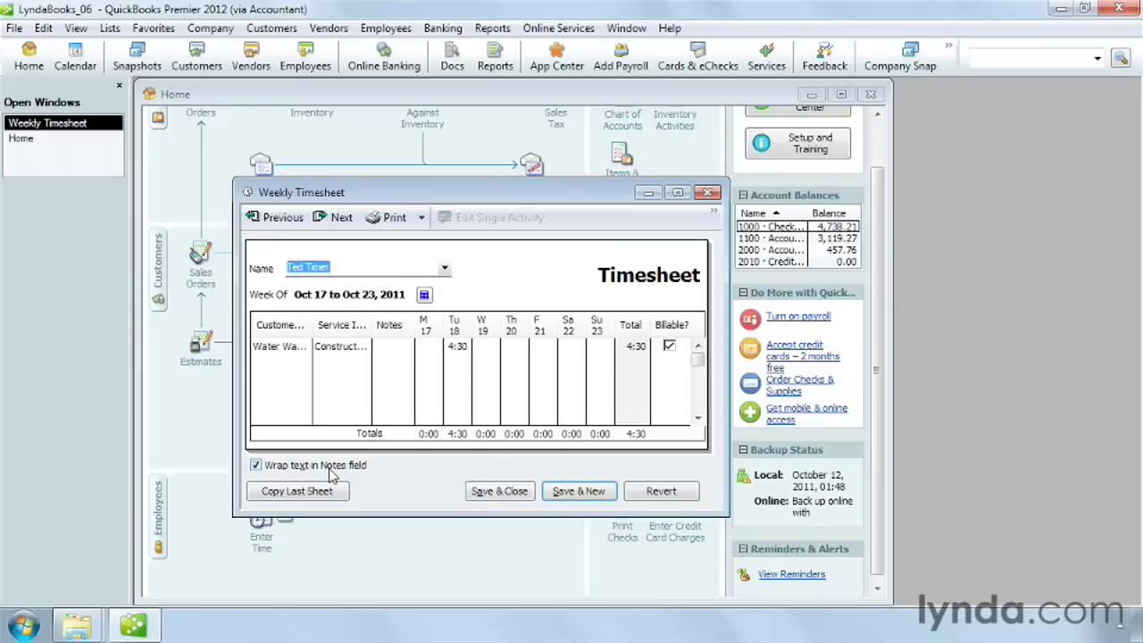
Switch the timesheet to the week of October 10, 2011
click(425, 296)
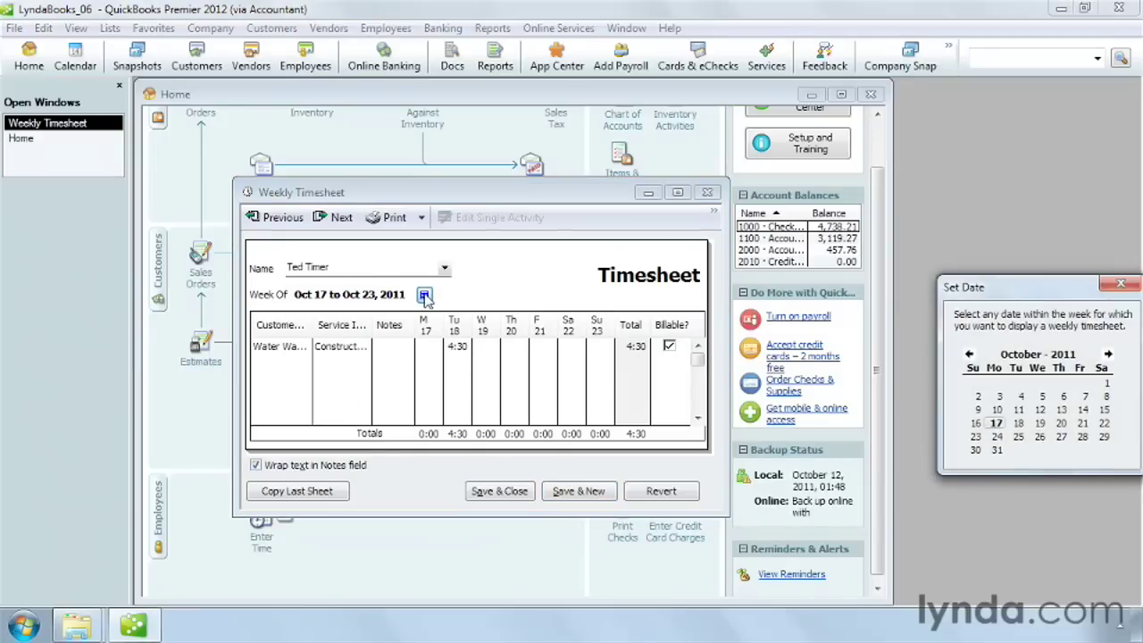
drag(1042, 287, 439, 283)
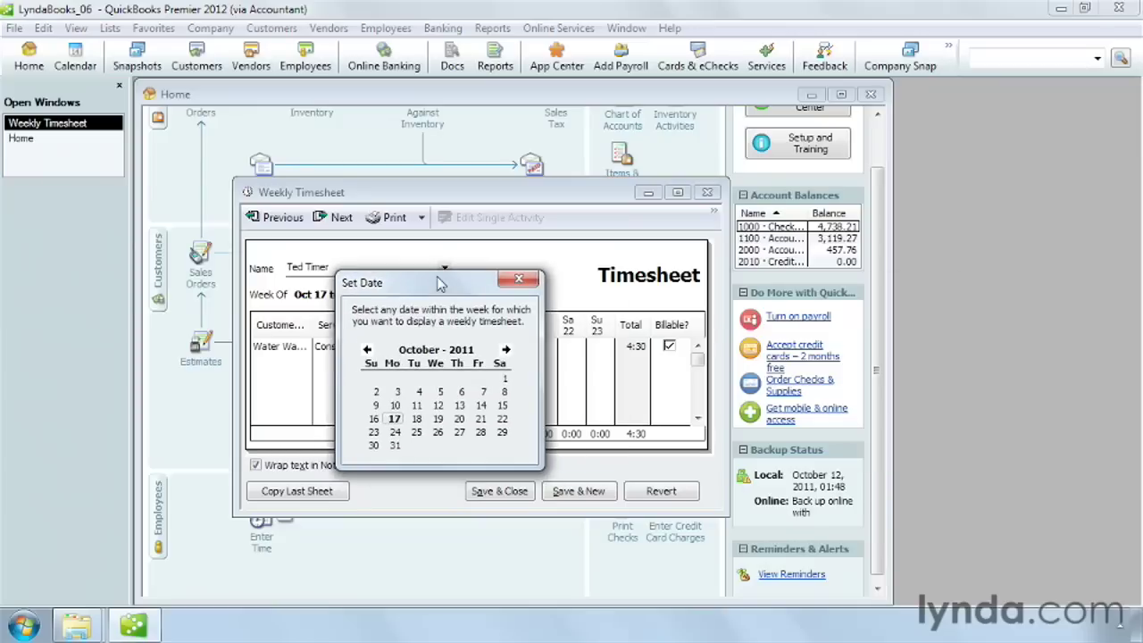
click(396, 405)
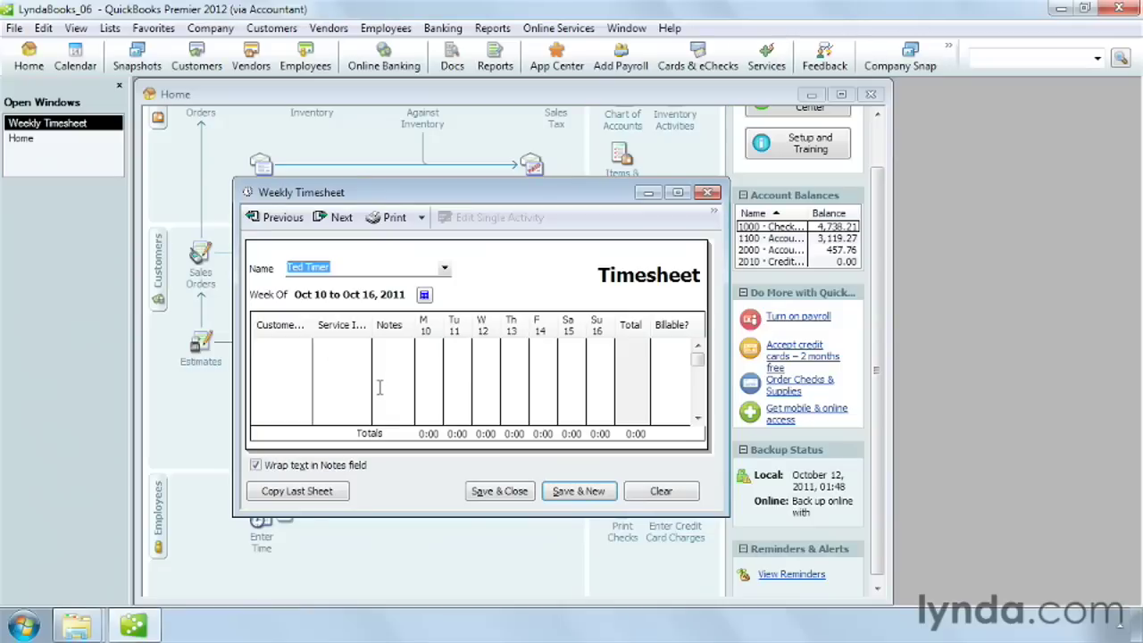
Start the first row for customer Water Way Homes with Carpentry service item
click(305, 351)
click(305, 348)
click(308, 432)
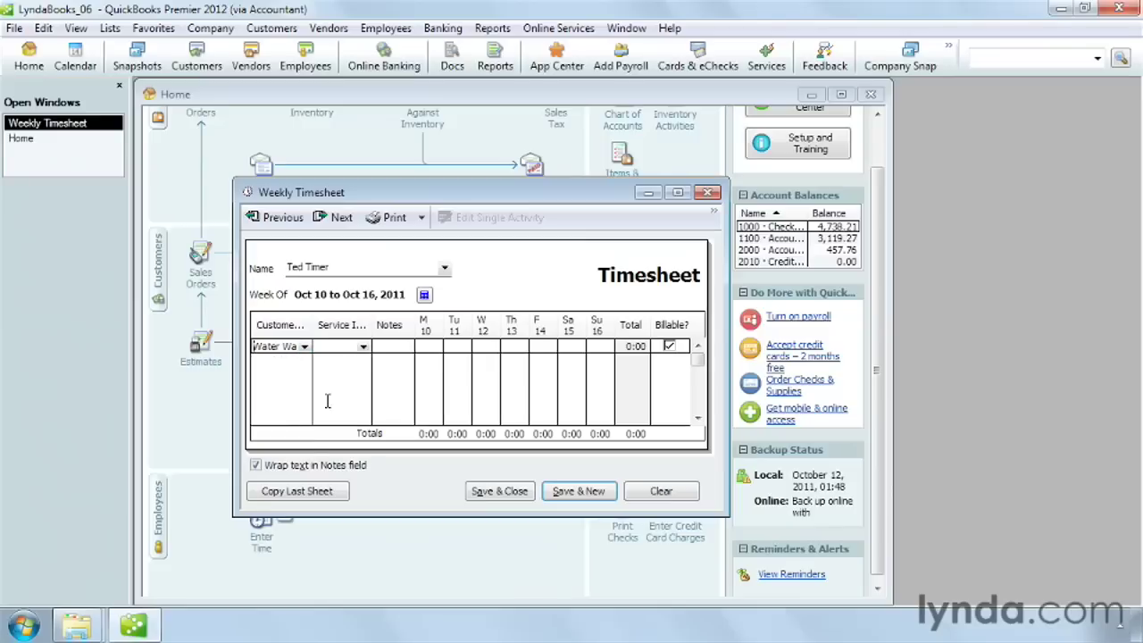
click(364, 346)
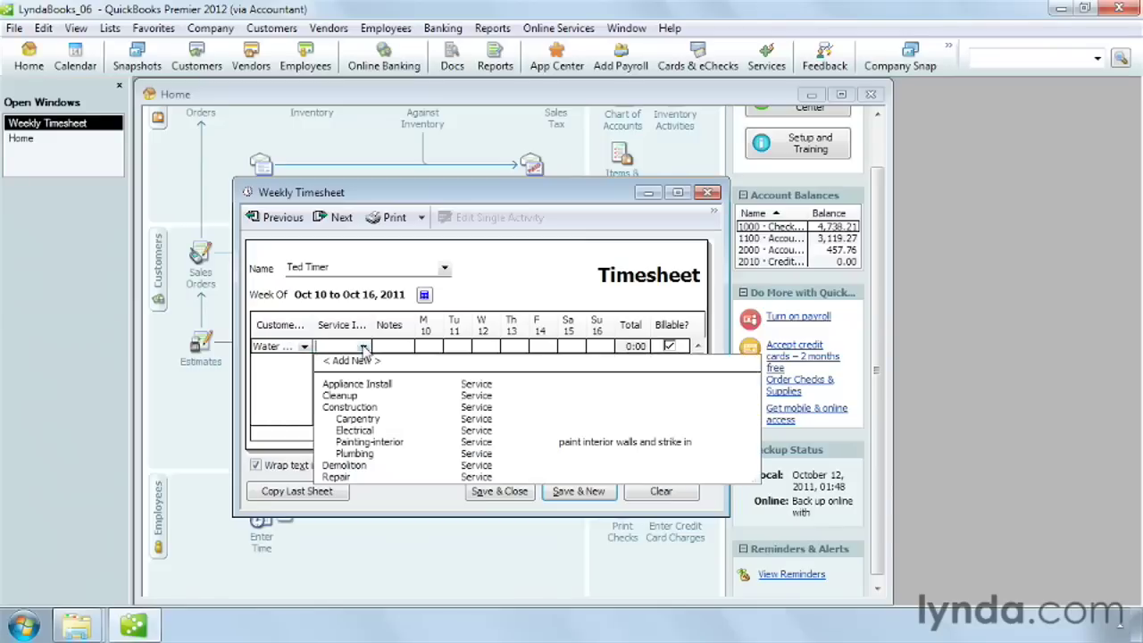
click(367, 418)
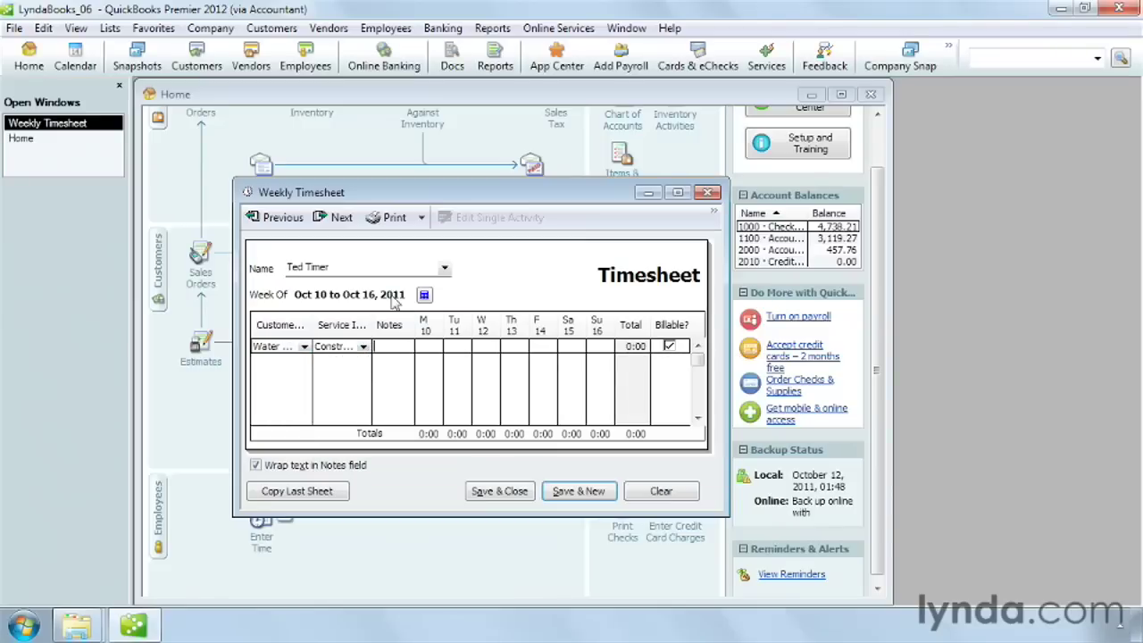
Note 'had to stop for rain' and log 8 hours each Wednesday to Friday, 24:00 total
text(had to stop for rain)
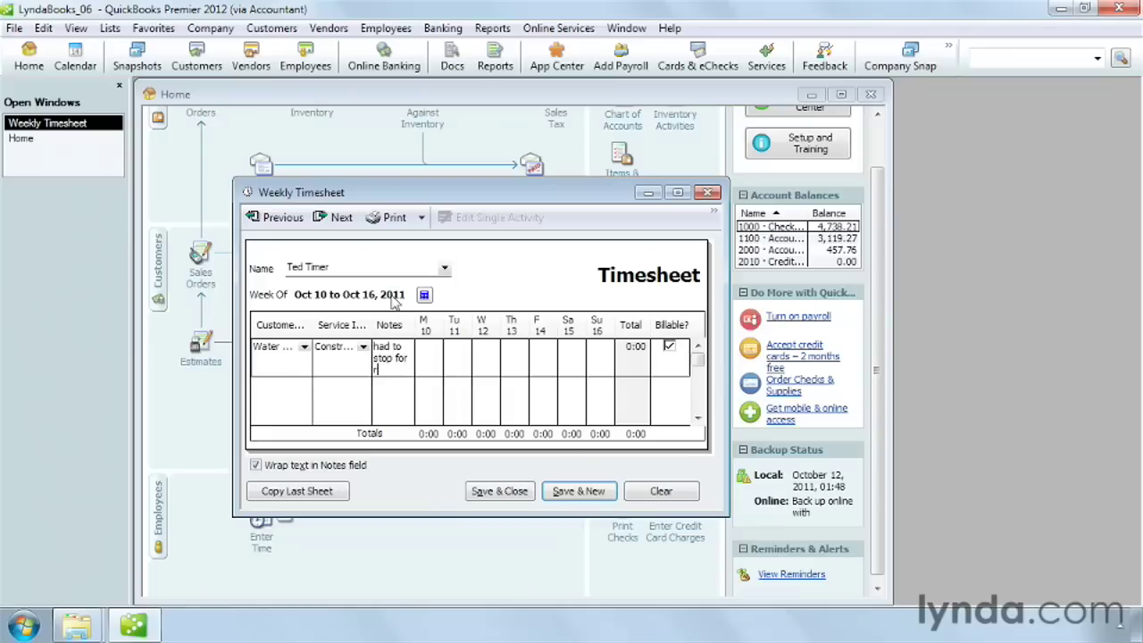
click(488, 355)
text(8)
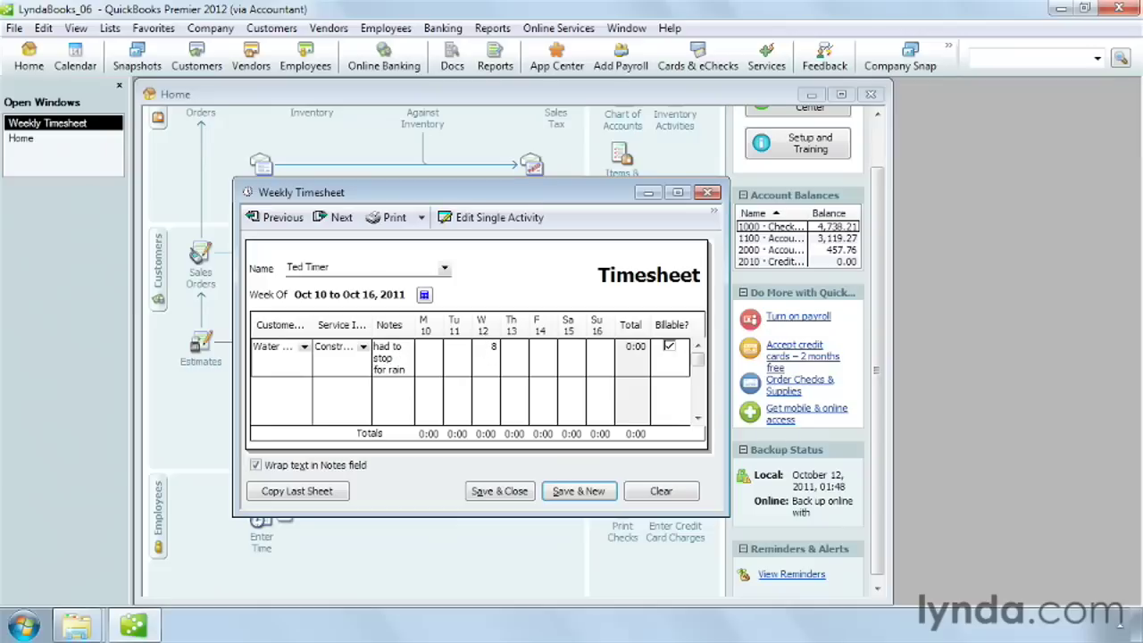
key(Tab)
text(8)
key(Tab)
text(8)
key(Tab)
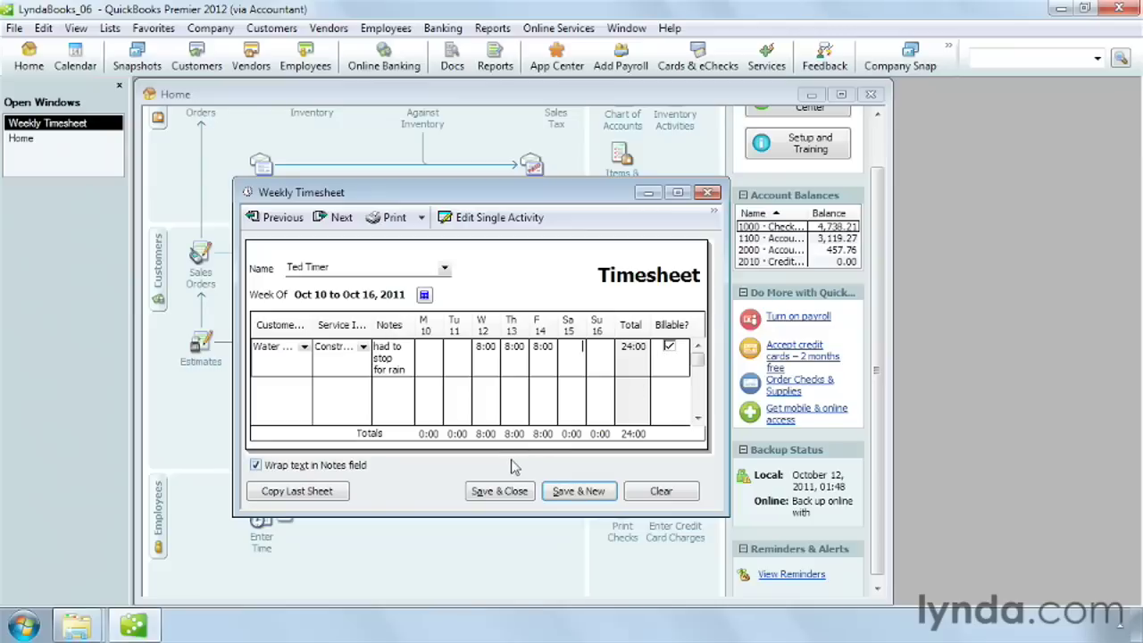
click(298, 496)
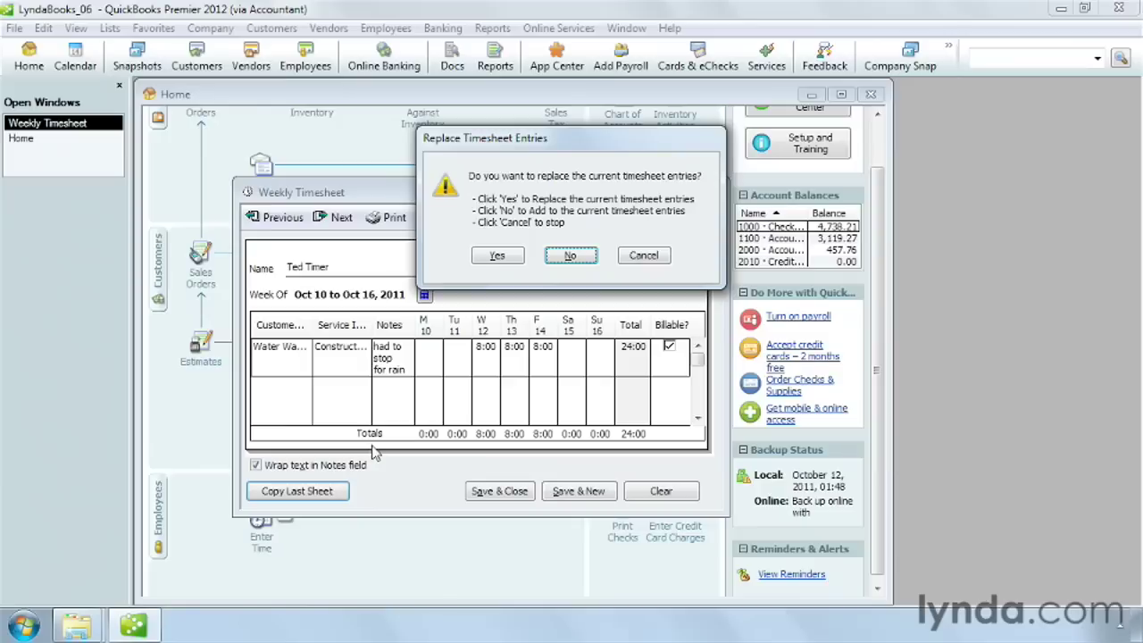
Add the previous sheet's rows alongside the current entries, totalling 34:00, and save the timesheet
click(574, 257)
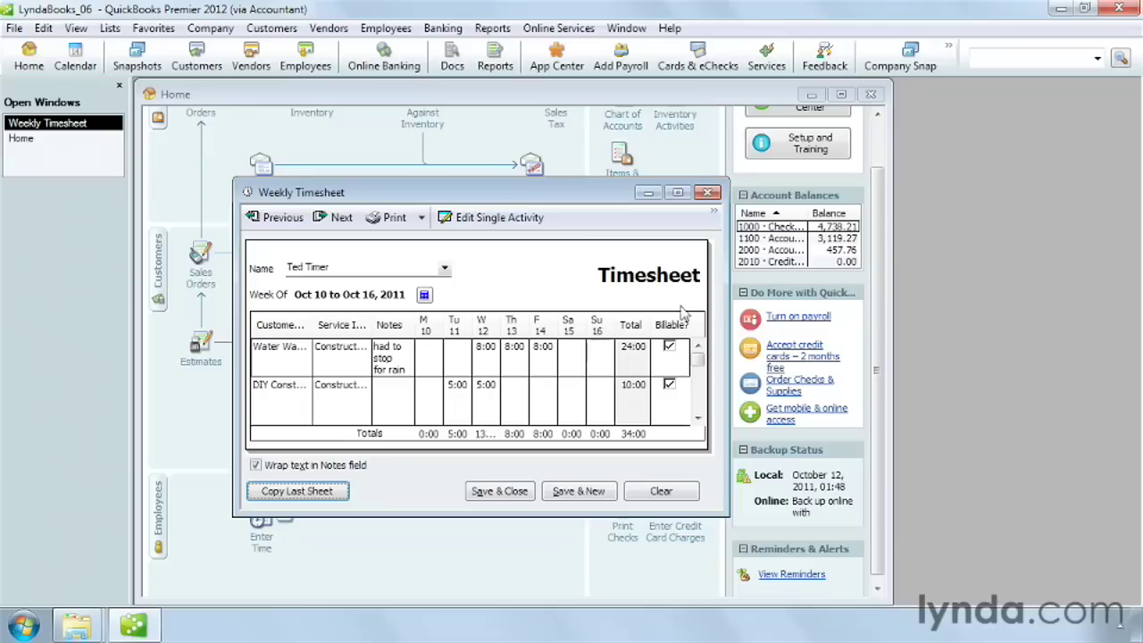
click(500, 492)
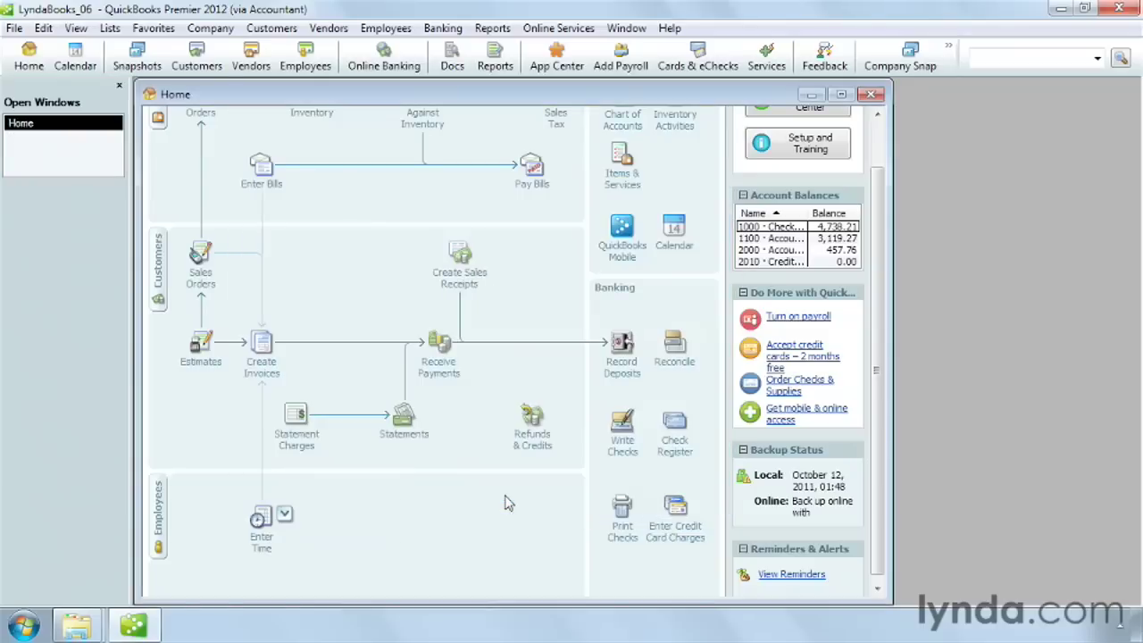